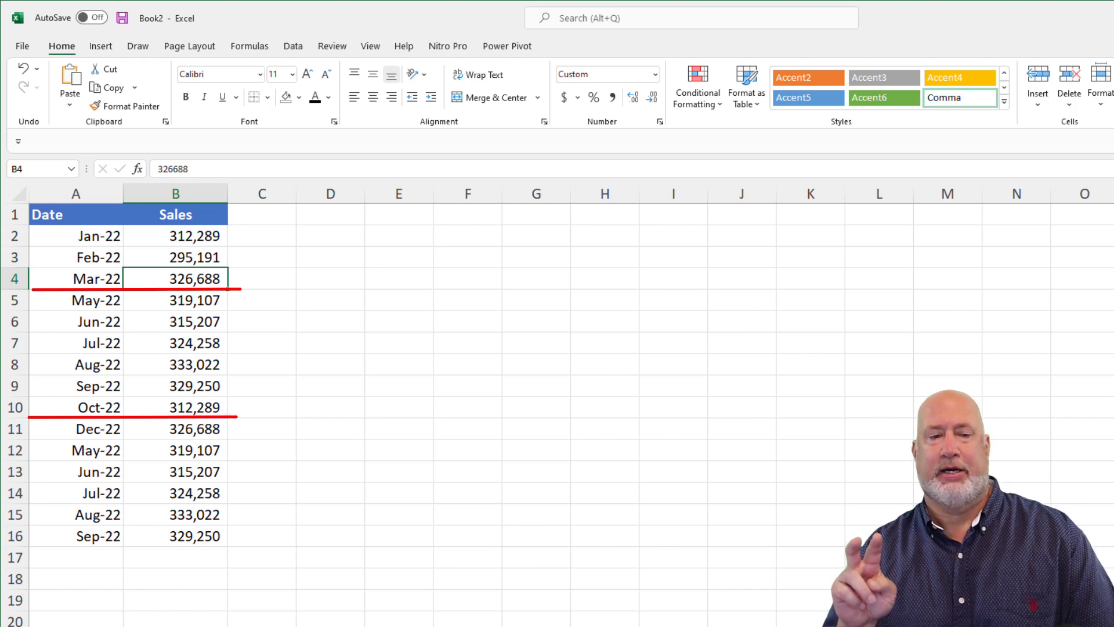
Insert a PivotTable at D11 on the existing worksheet with Date as the row field.
{"action": "left_click", "coordinate": [101, 46]}
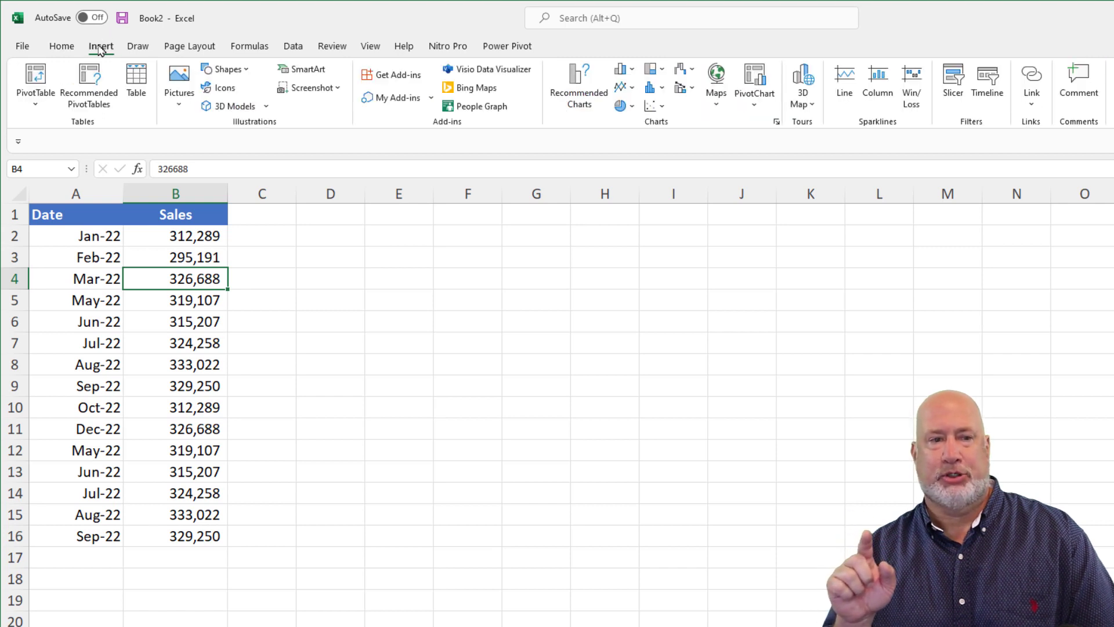
{"action": "left_click", "coordinate": [35, 77]}
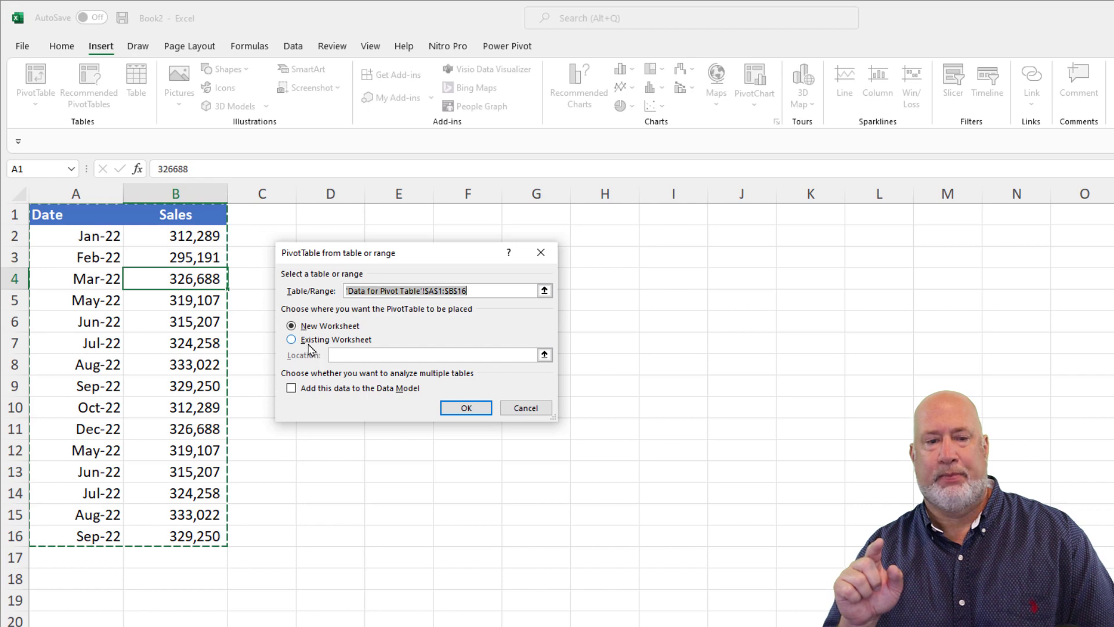
{"action": "left_click", "coordinate": [308, 340]}
{"action": "left_click", "coordinate": [338, 436]}
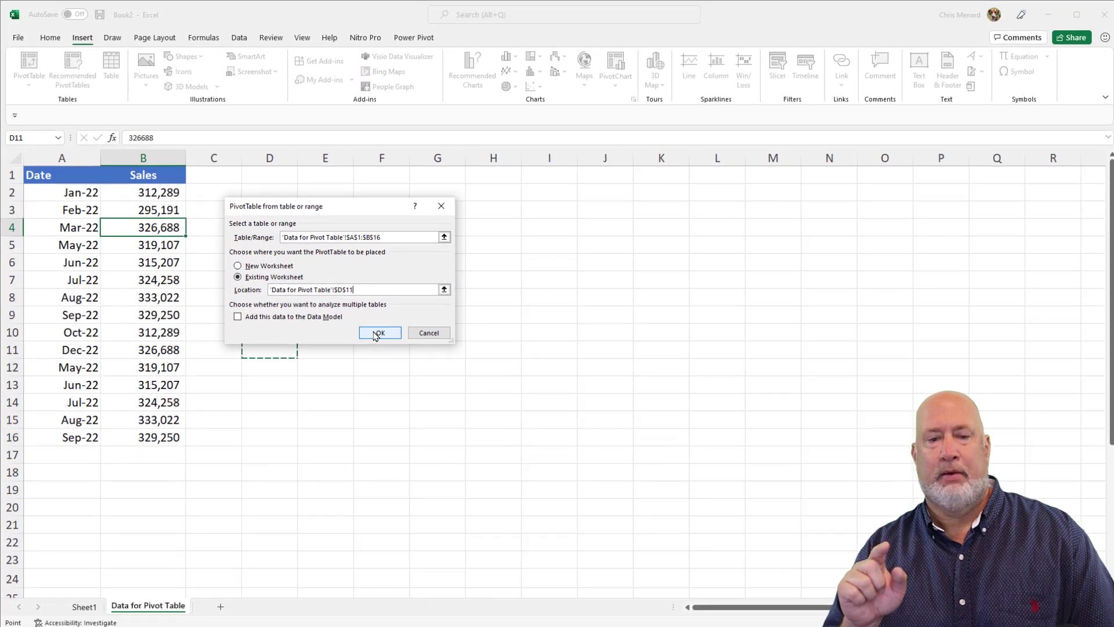
{"action": "left_click", "coordinate": [463, 407]}
{"action": "left_click", "coordinate": [923, 224]}
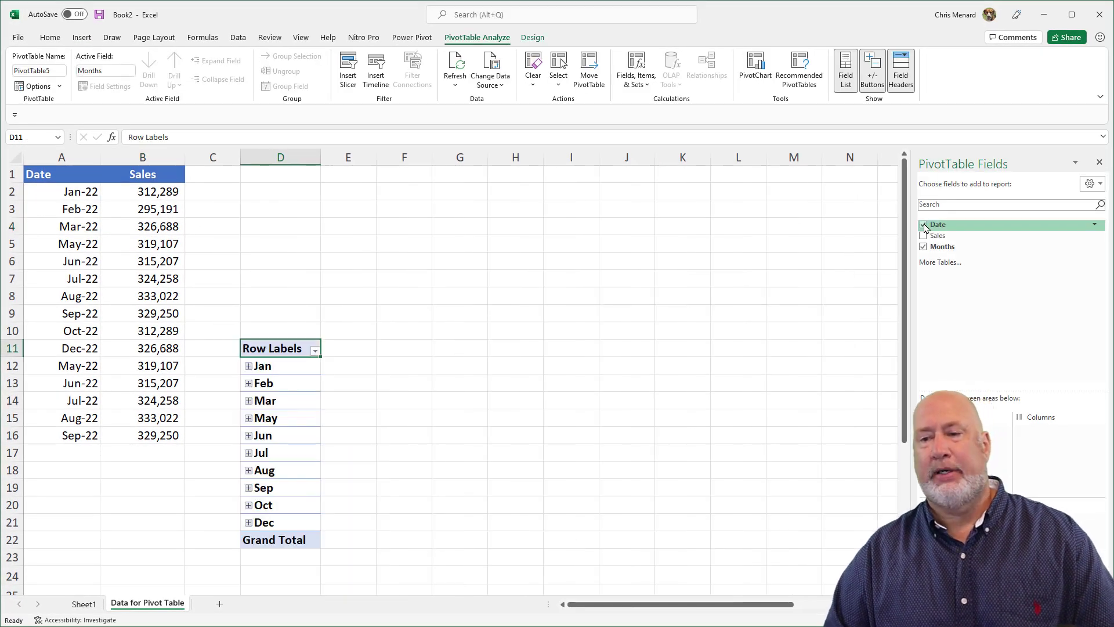
Add Sales as a summed value field and select the Jan row label.
{"action": "left_click", "coordinate": [923, 235]}
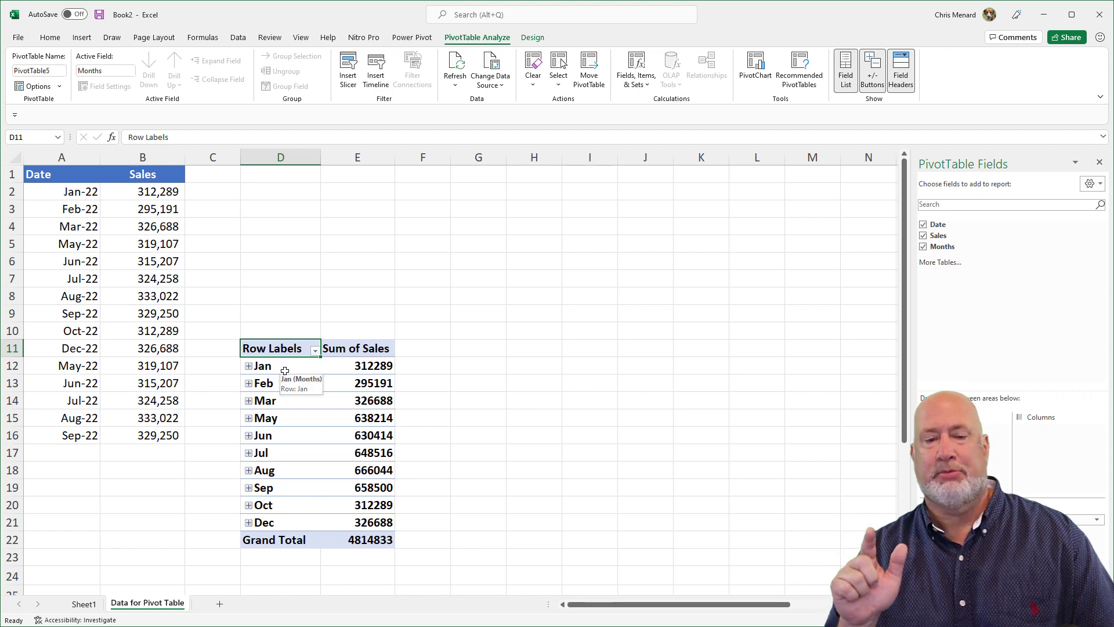
{"action": "left_click", "coordinate": [285, 366]}
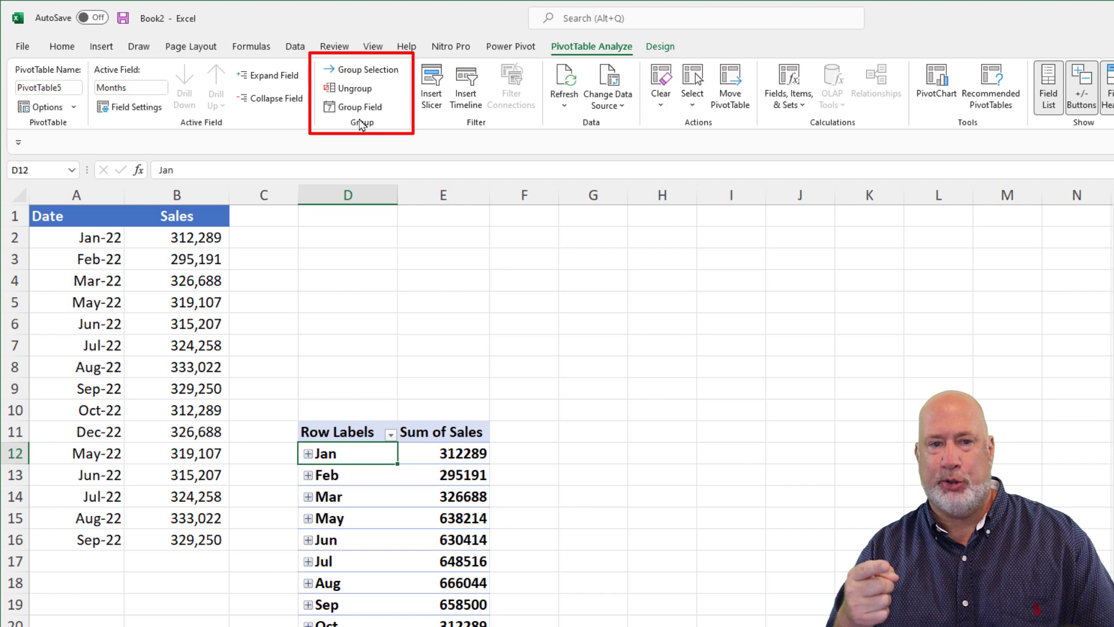
Regroup the PivotTable dates by Months only, with Days deselected.
{"action": "left_click", "coordinate": [363, 71]}
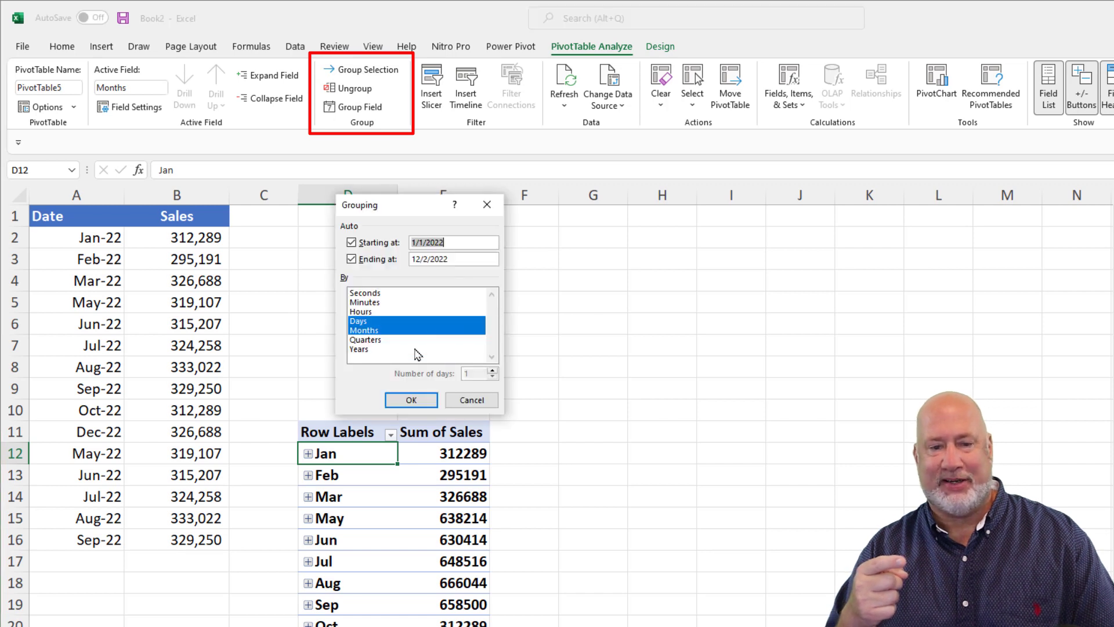
{"action": "left_click", "coordinate": [360, 322]}
{"action": "left_click", "coordinate": [360, 322]}
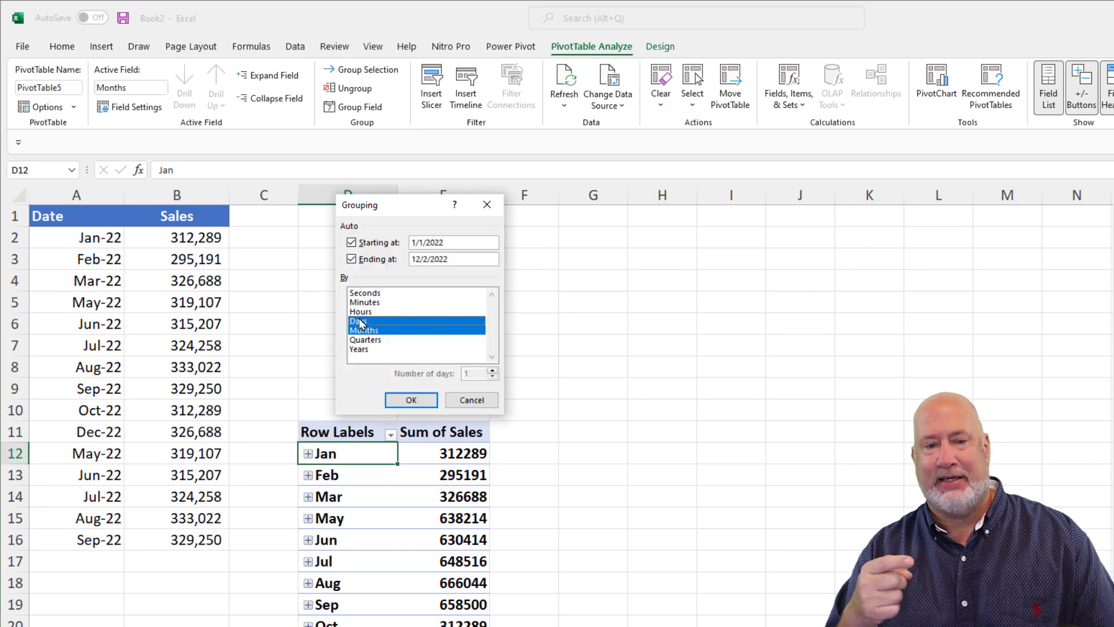
{"action": "left_click", "coordinate": [359, 322]}
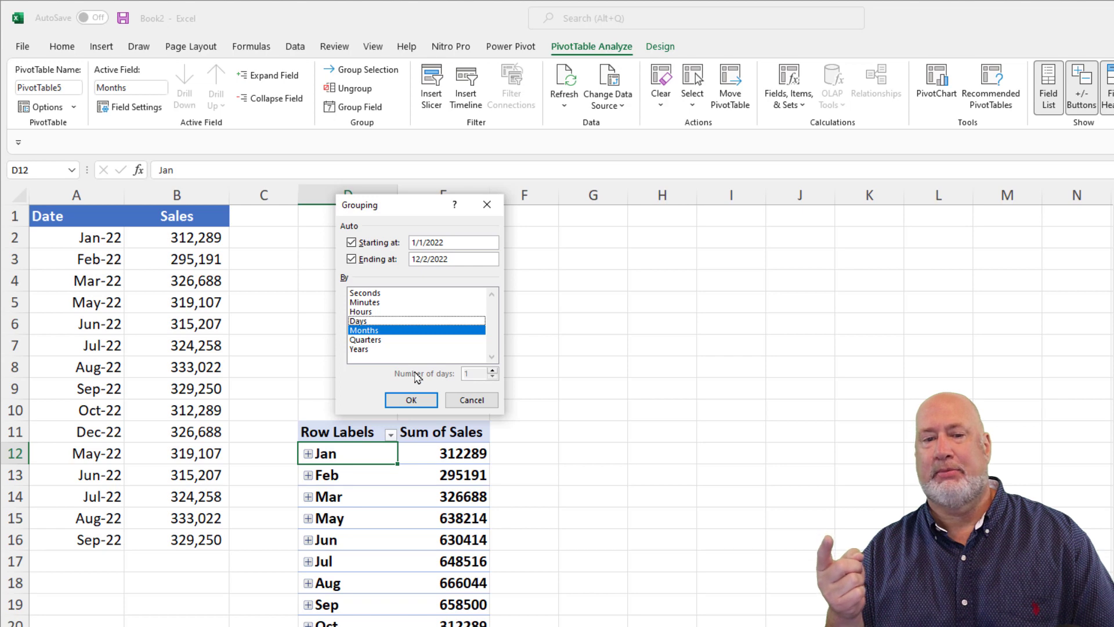
{"action": "left_click", "coordinate": [412, 399]}
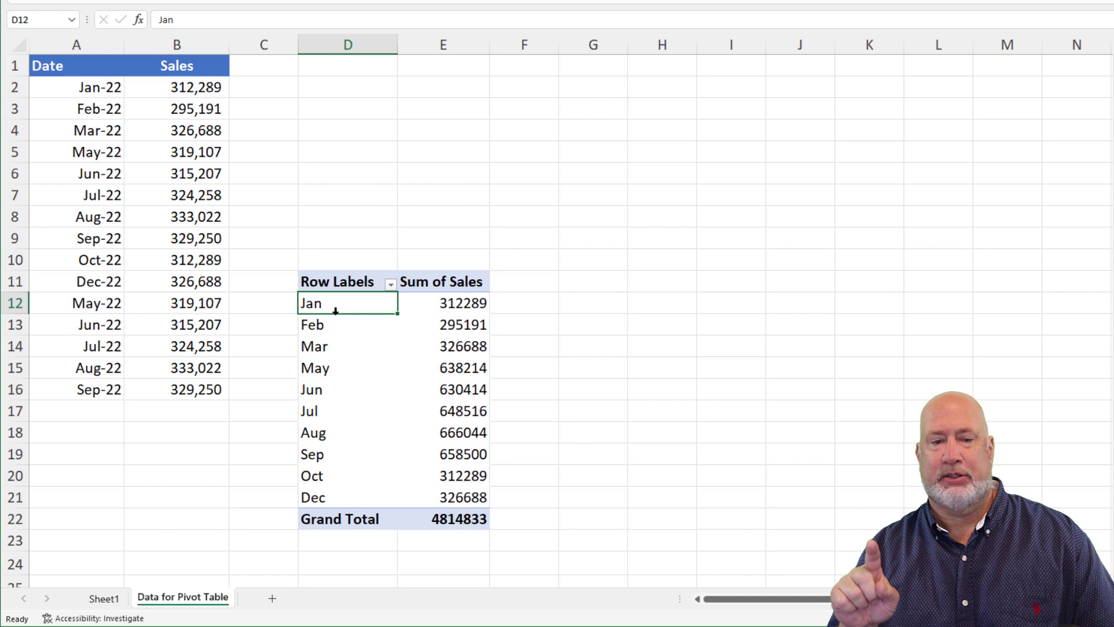
Turn on Show items with no data in the Date field's Layout & Print settings.
{"action": "left_click", "coordinate": [351, 281]}
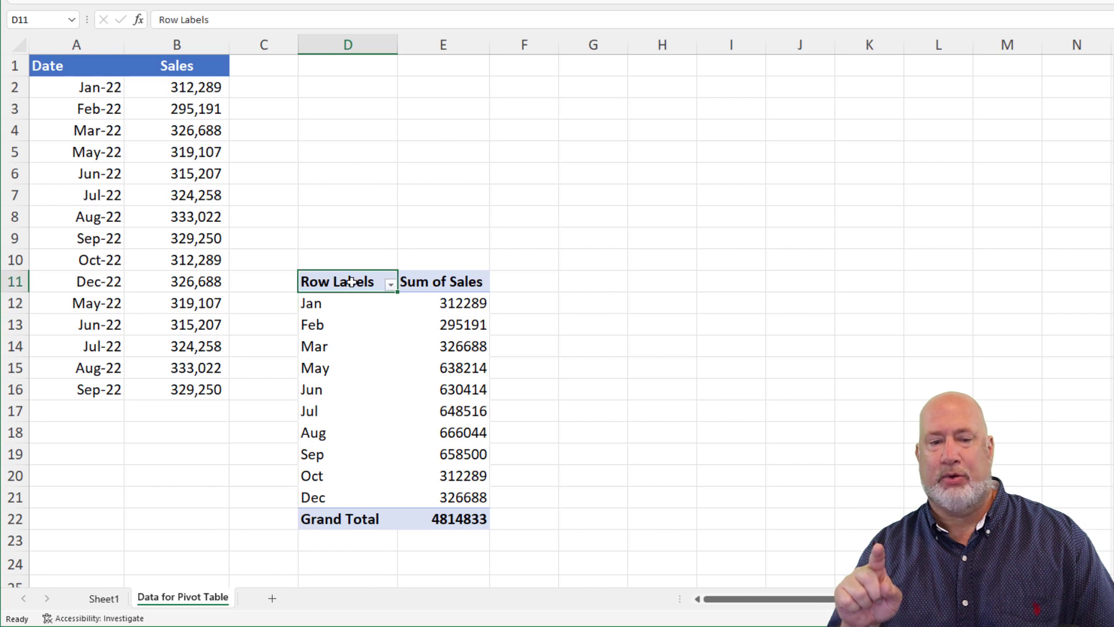
{"action": "left_click", "coordinate": [451, 311]}
{"action": "left_click", "coordinate": [336, 326]}
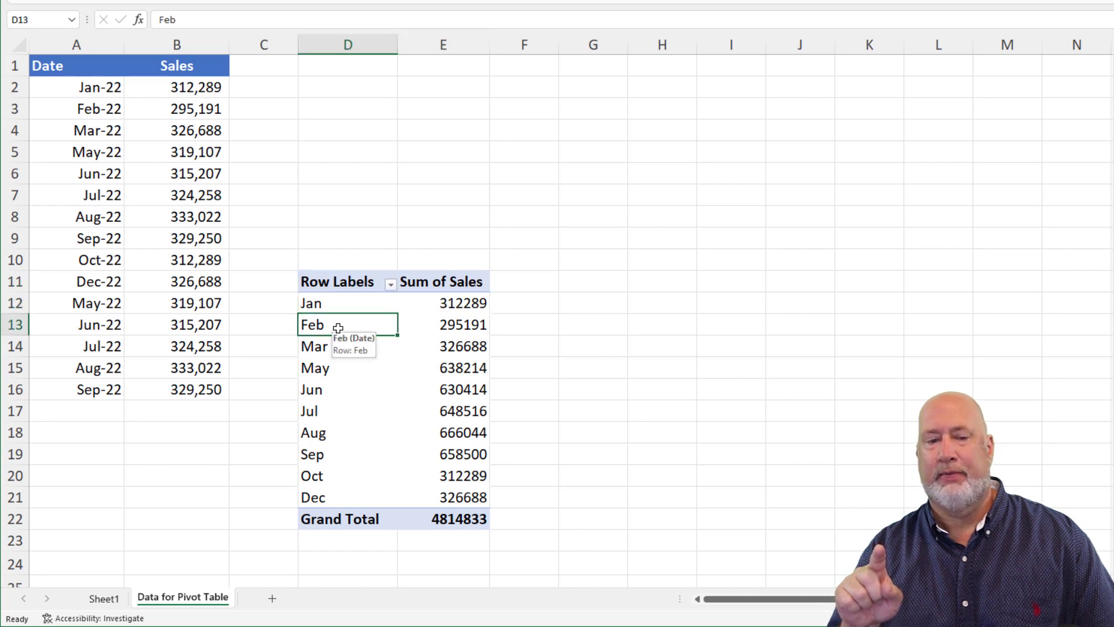
{"action": "left_click", "coordinate": [334, 334]}
{"action": "left_click", "coordinate": [343, 281]}
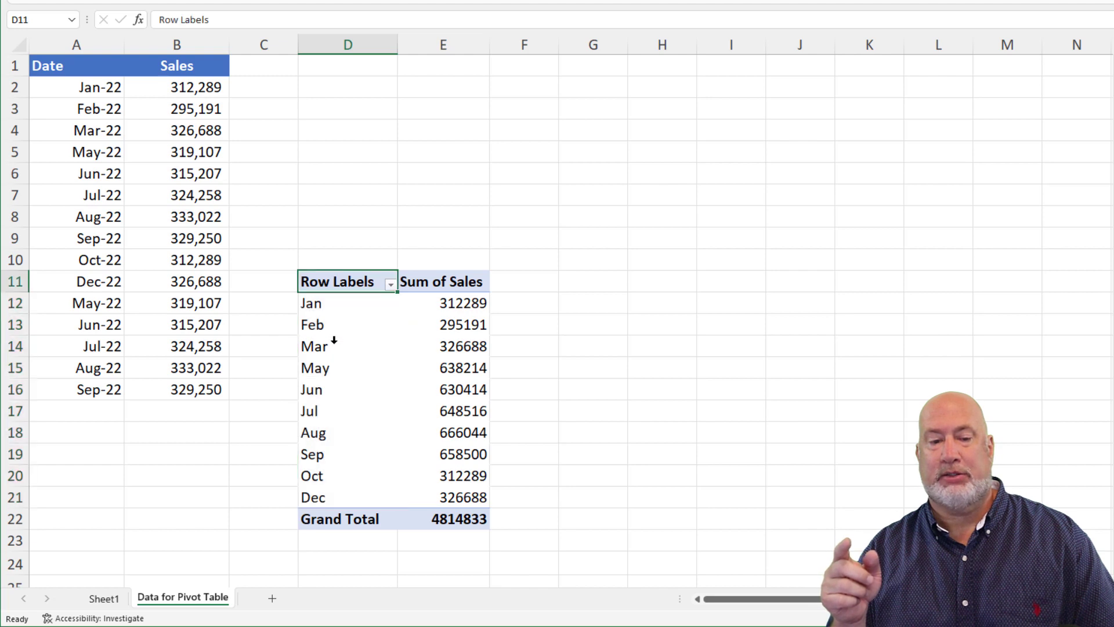
{"action": "left_click", "coordinate": [333, 325]}
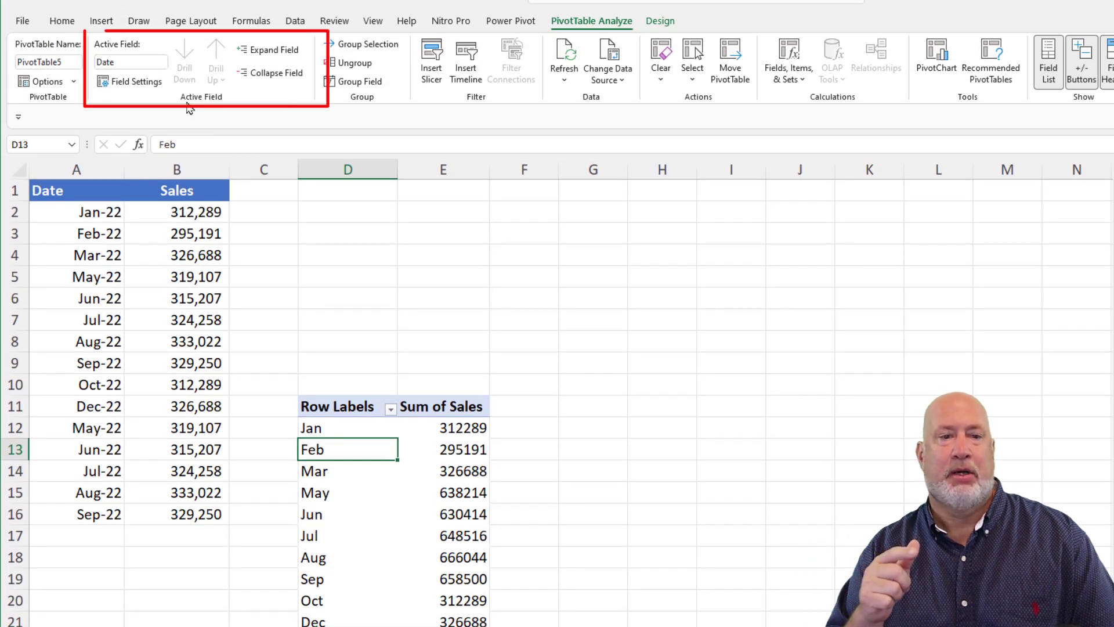
{"action": "left_click", "coordinate": [144, 91]}
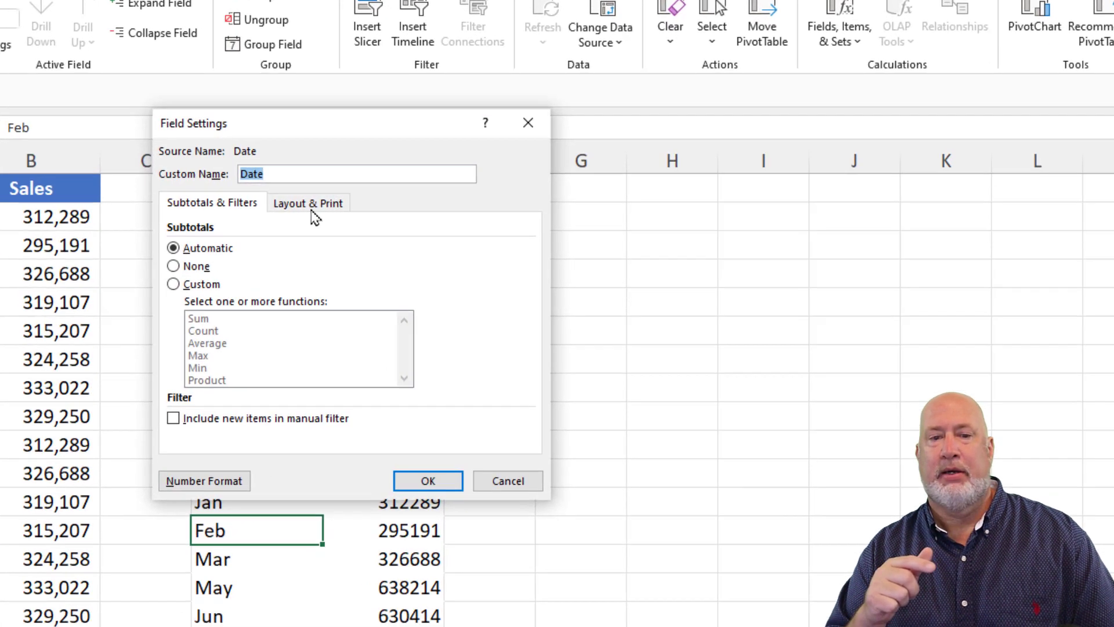
{"action": "left_click", "coordinate": [312, 209]}
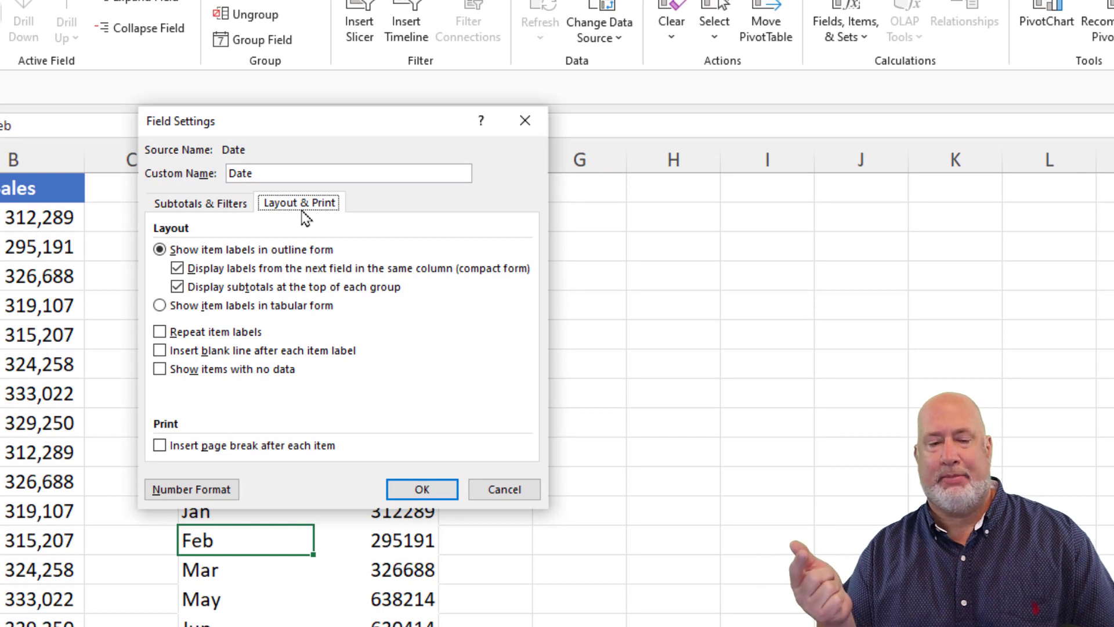
{"action": "left_click", "coordinate": [160, 369]}
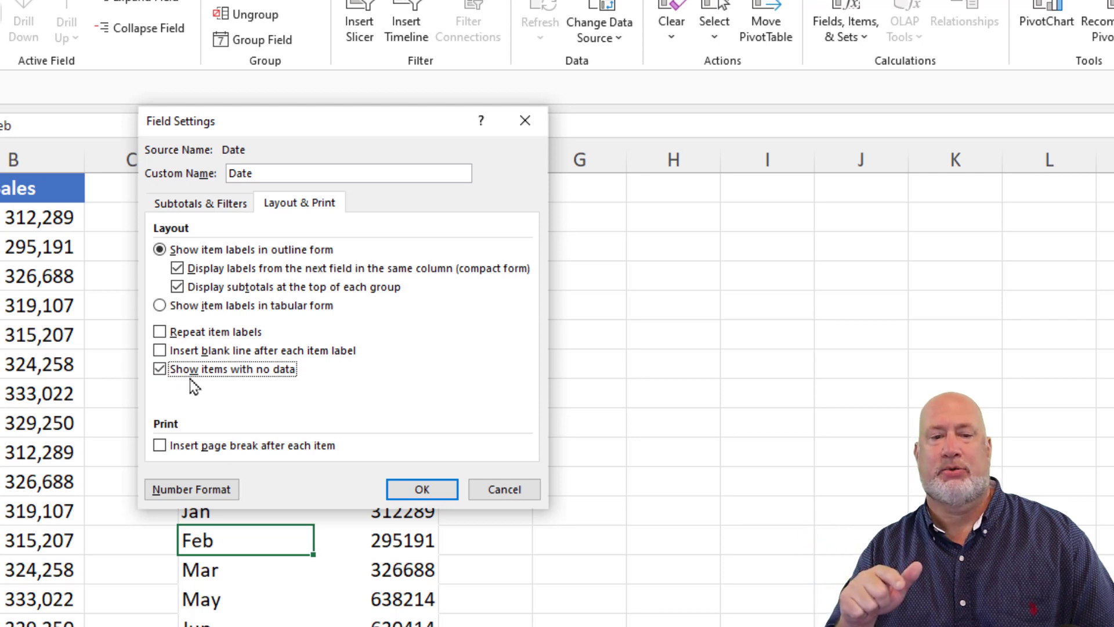
{"action": "left_click", "coordinate": [425, 494]}
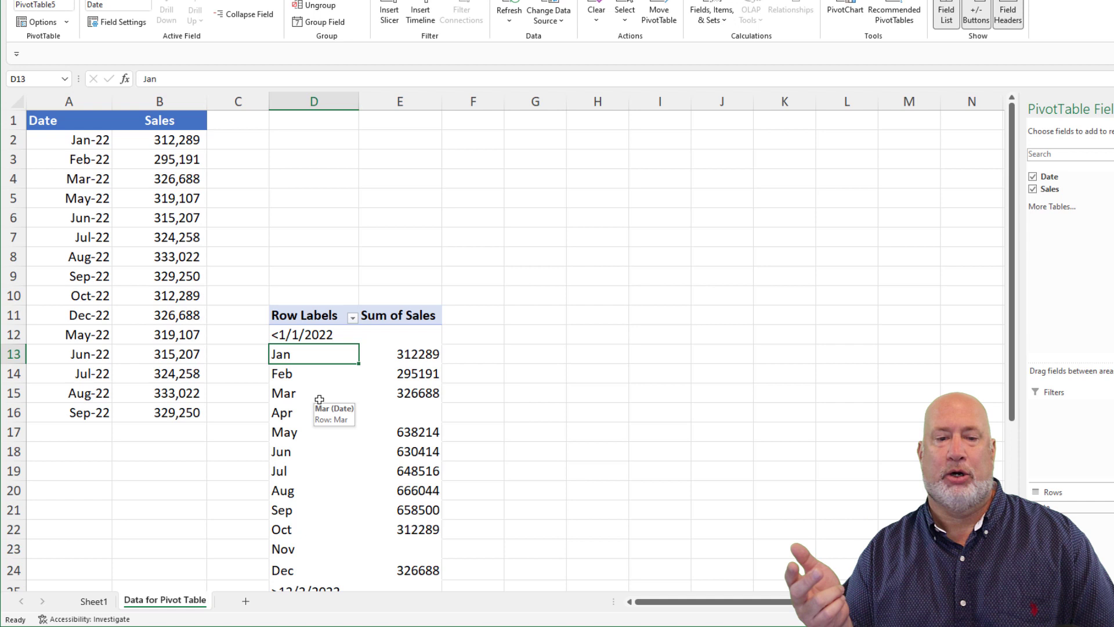
Filter the Row Labels to exclude the <1/1/2022 and >12/2/2022 groups.
{"action": "scroll", "coordinate": [318, 401], "scroll_direction": "down", "scroll_amount": 3}
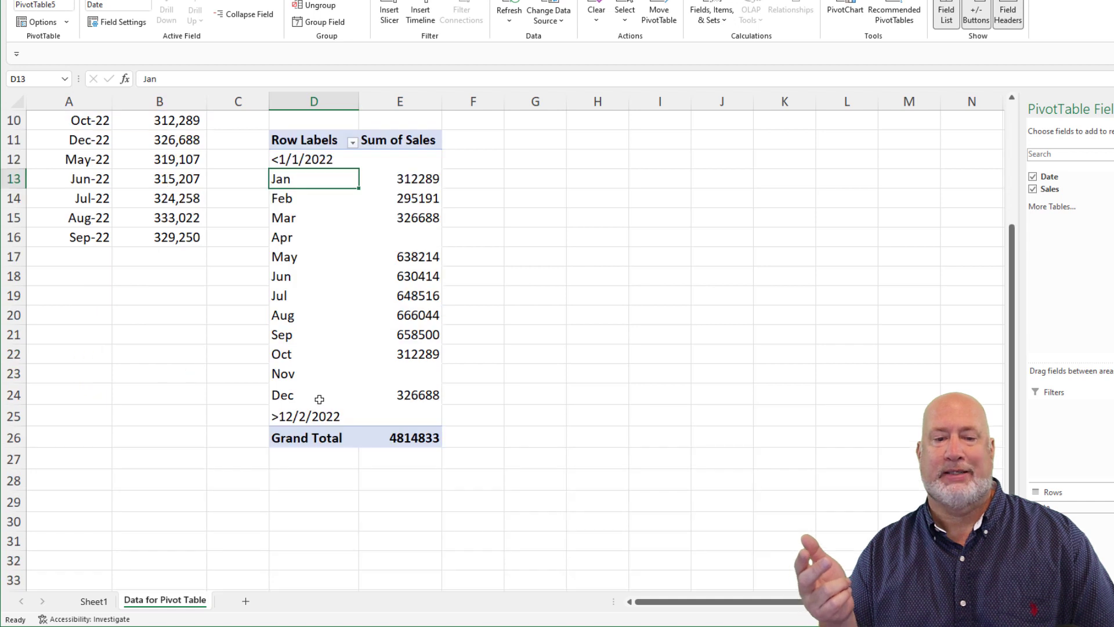
{"action": "left_click", "coordinate": [307, 160]}
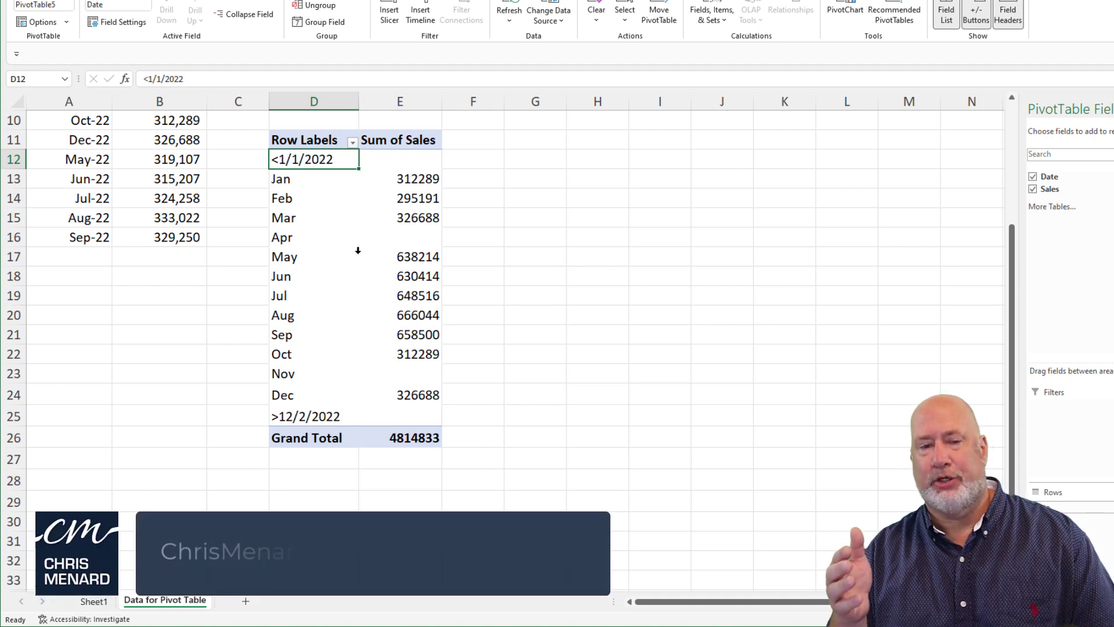
{"action": "left_click", "coordinate": [353, 144]}
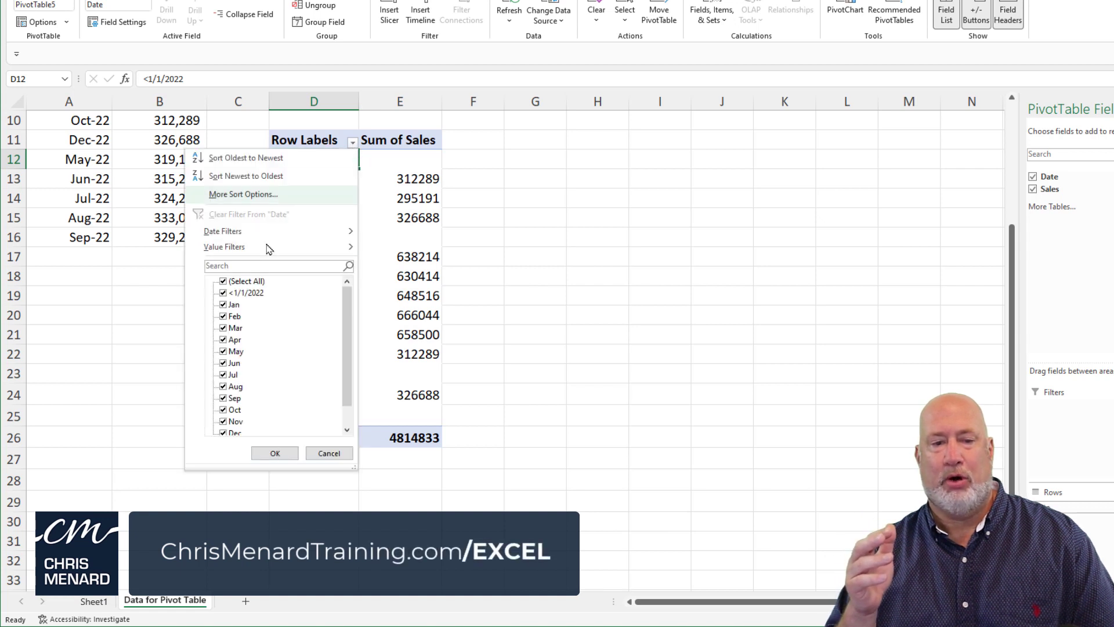
{"action": "left_click", "coordinate": [224, 293]}
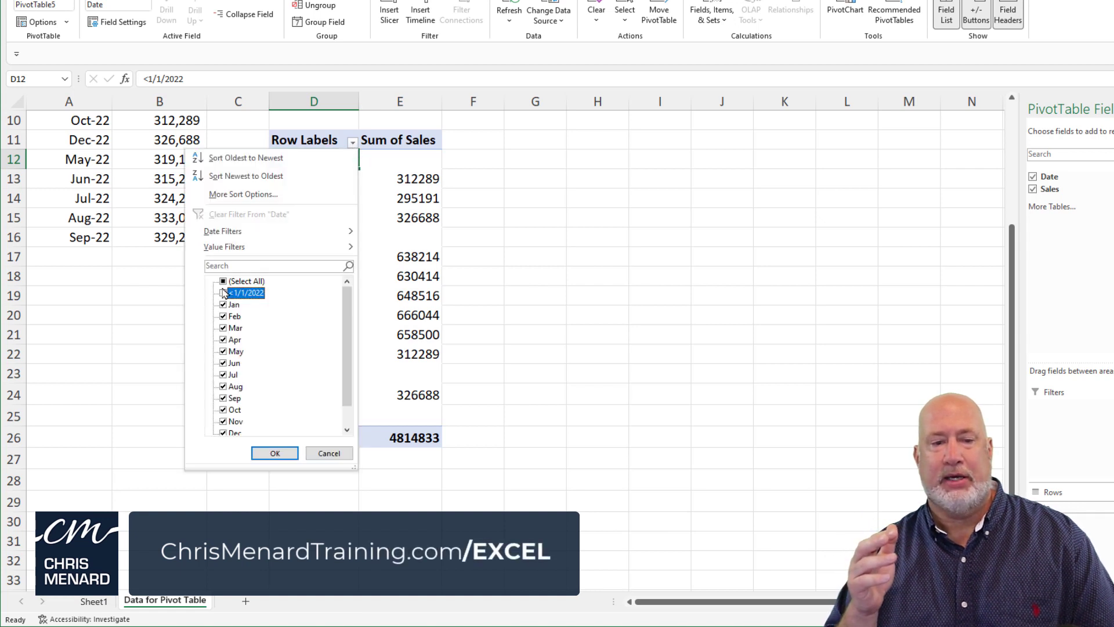
{"action": "scroll", "coordinate": [225, 331], "scroll_direction": "down", "scroll_amount": 1}
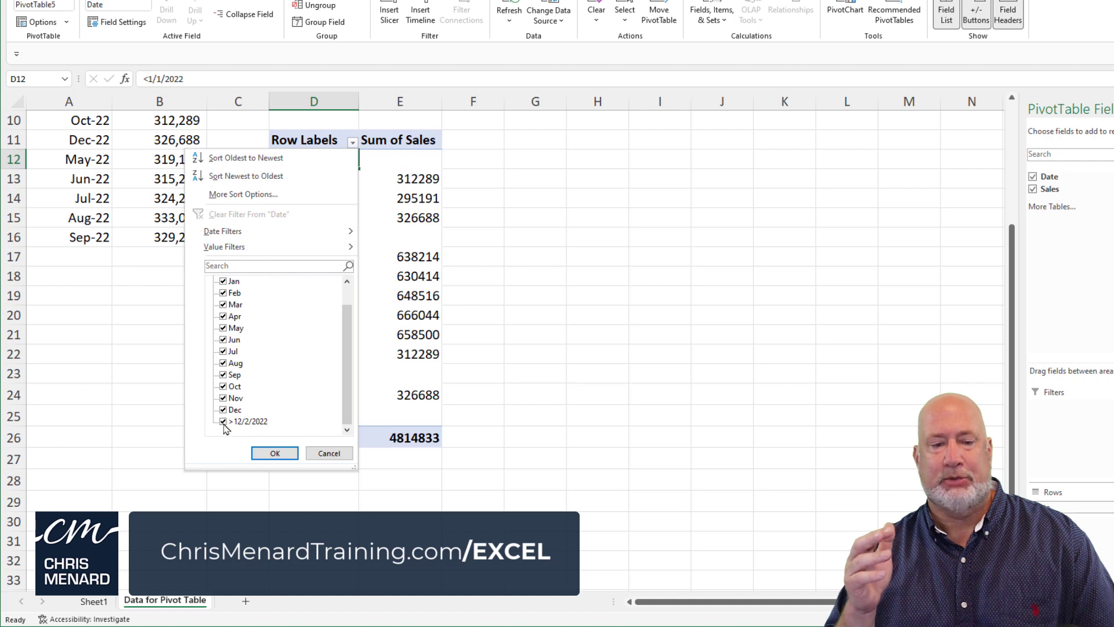
{"action": "left_click", "coordinate": [224, 423]}
{"action": "scroll", "coordinate": [324, 401], "scroll_direction": "up", "scroll_amount": 1}
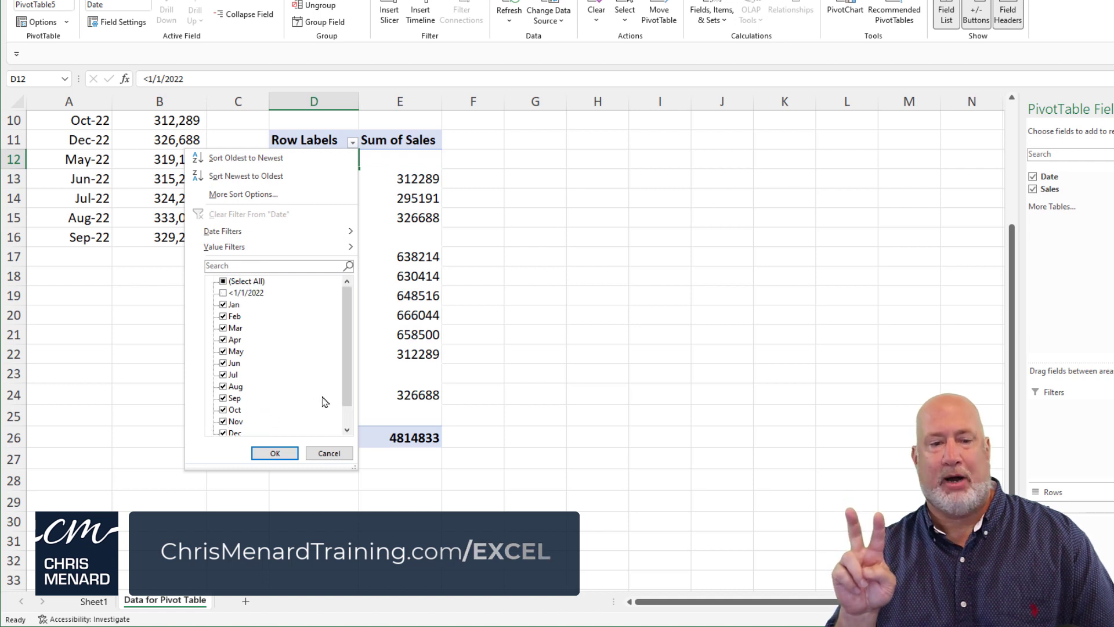
{"action": "scroll", "coordinate": [316, 356], "scroll_direction": "down", "scroll_amount": 1}
{"action": "left_click", "coordinate": [277, 452]}
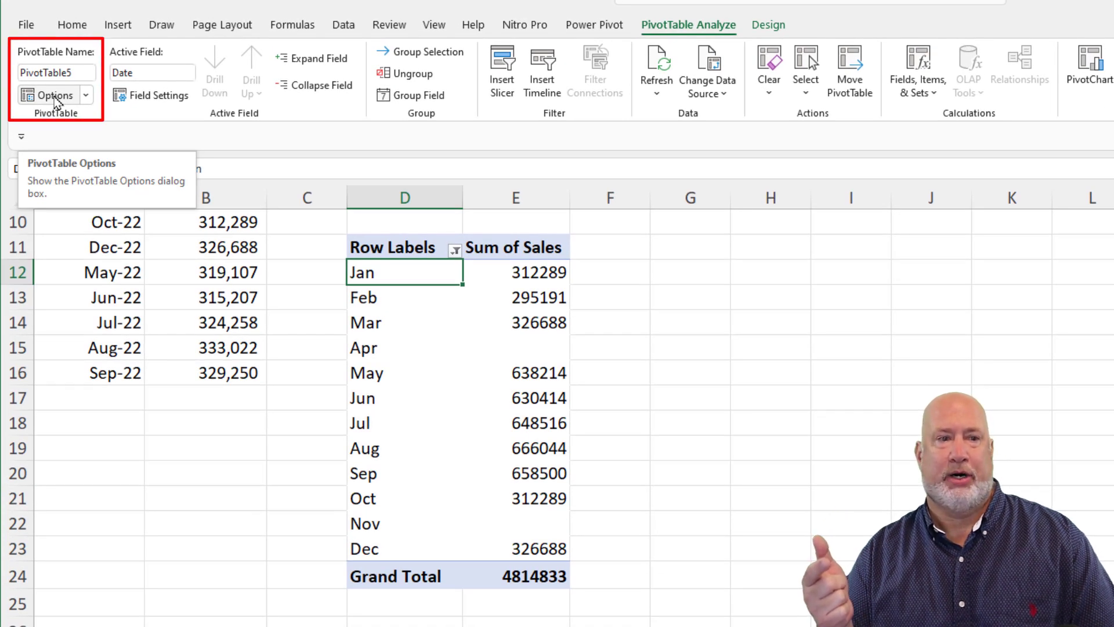
Set PivotTable Options so empty cells show 0.
{"action": "left_click", "coordinate": [55, 96]}
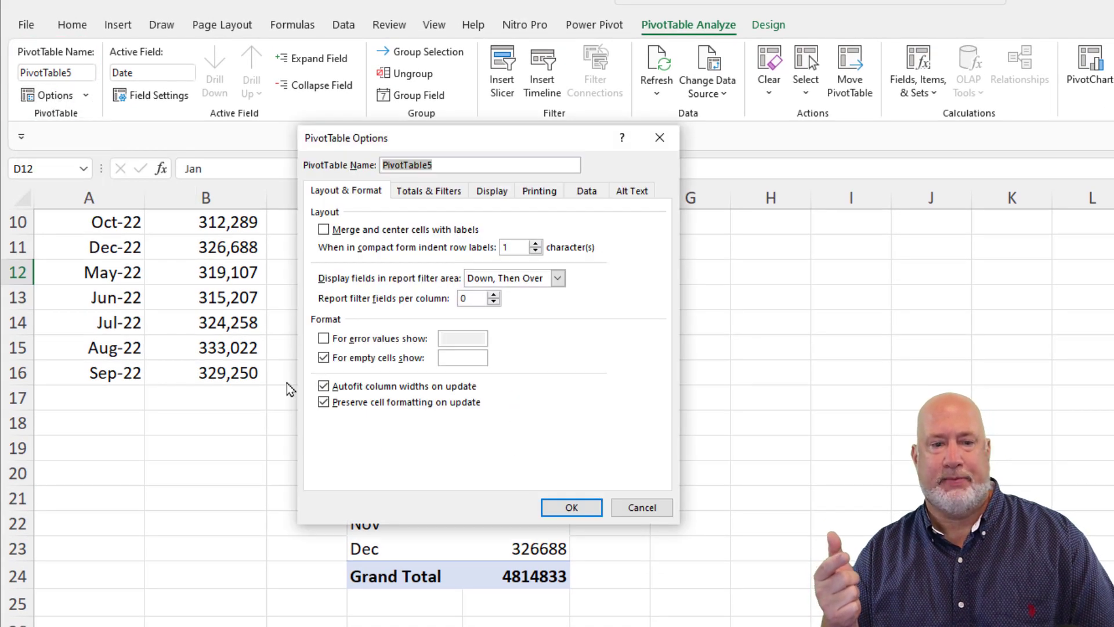
{"action": "left_click", "coordinate": [324, 357]}
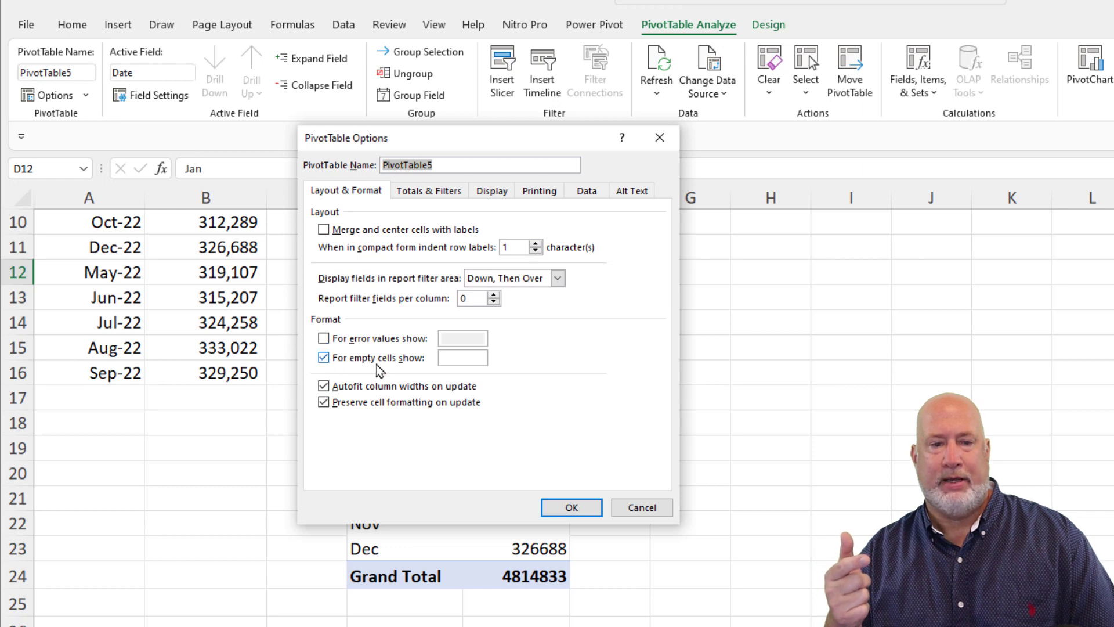
{"action": "left_click", "coordinate": [454, 358]}
{"action": "type", "text": "0"}
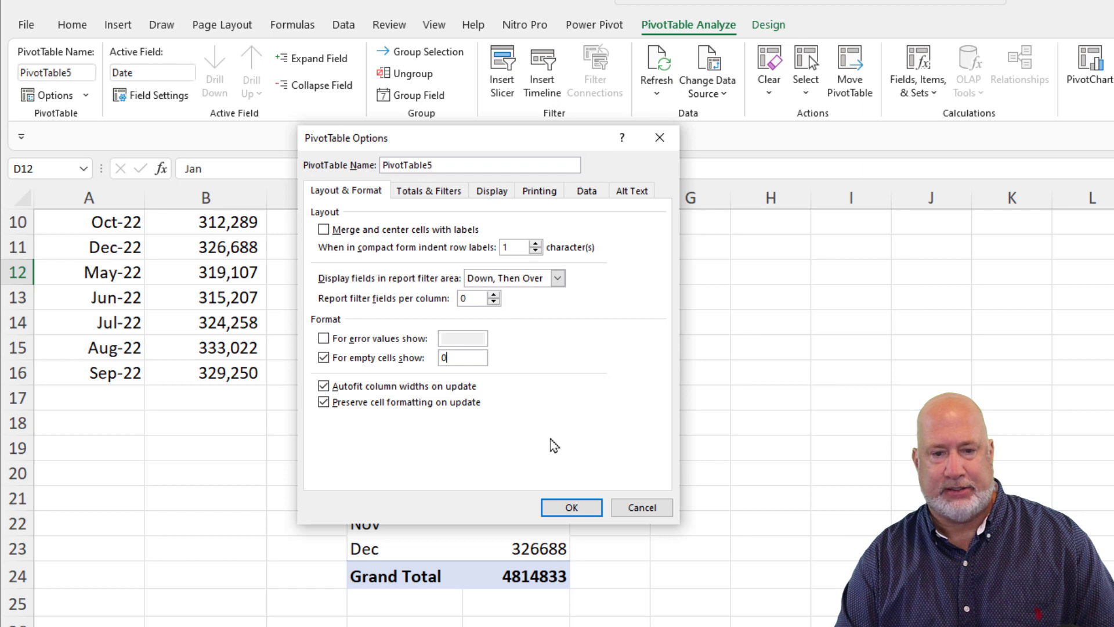
{"action": "left_click", "coordinate": [564, 507]}
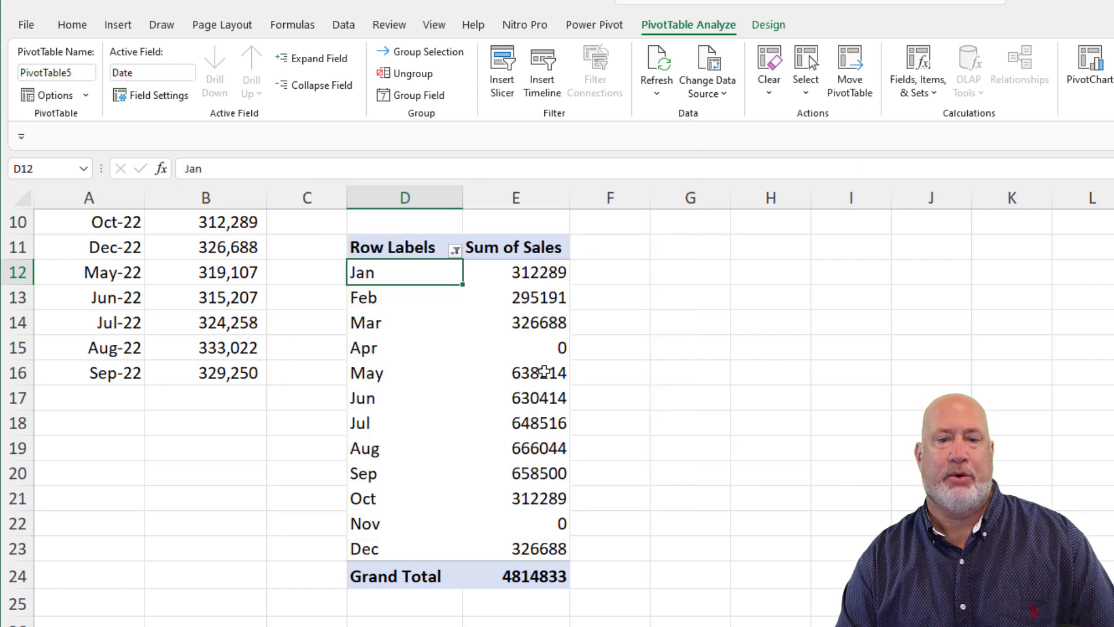